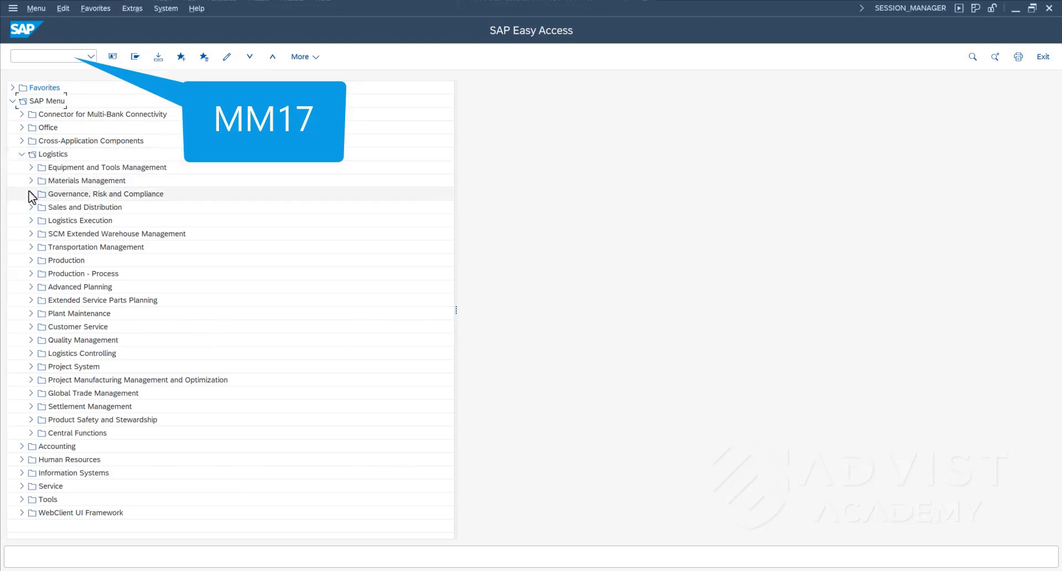
# Open the MM17 Mass Maintenance transaction from the Material Master folder within Sales and Distribution's Bills of Material environment
pyautogui.click(31, 208)
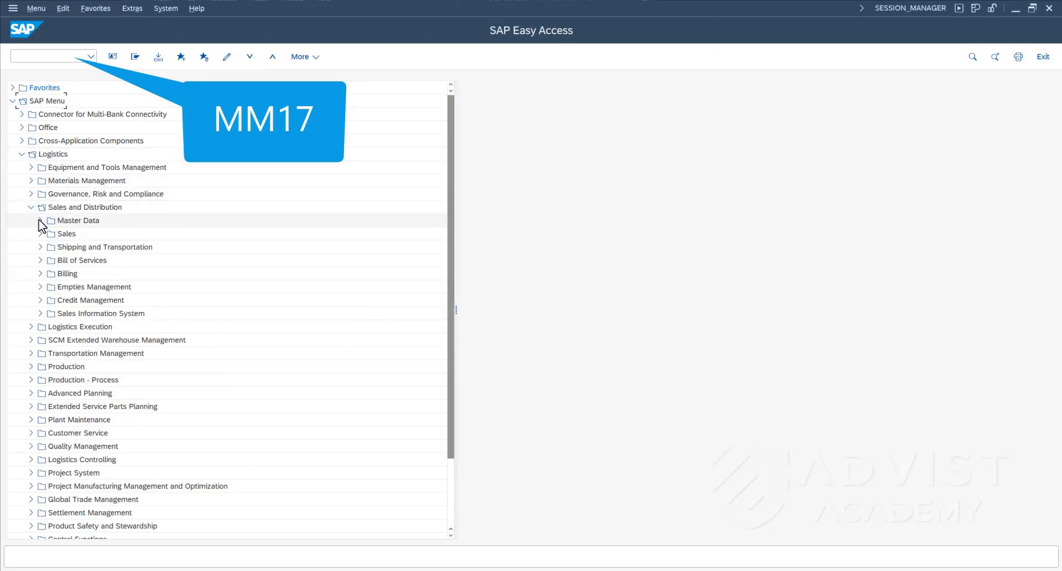
pyautogui.click(39, 222)
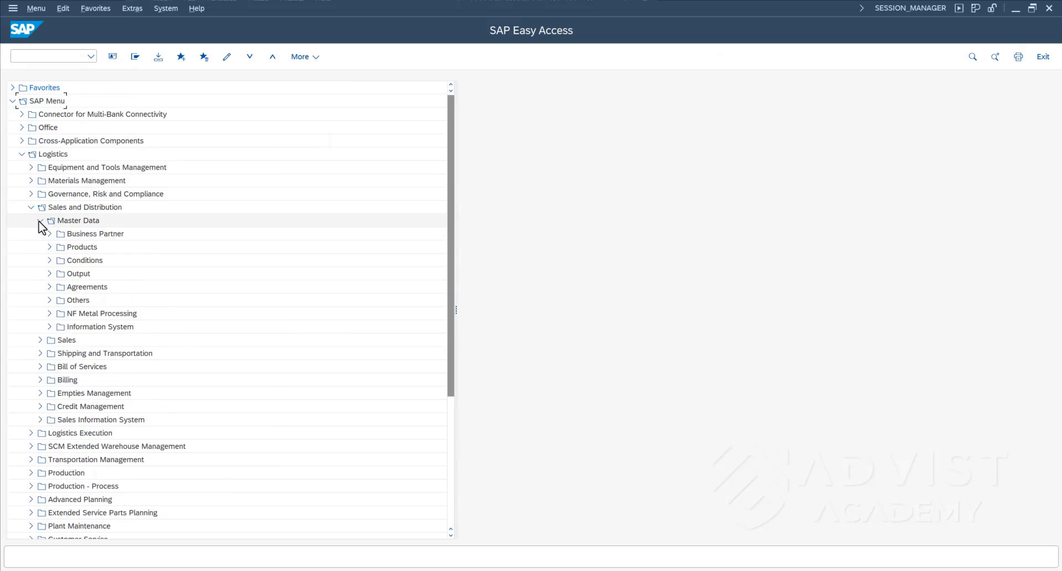
pyautogui.click(50, 248)
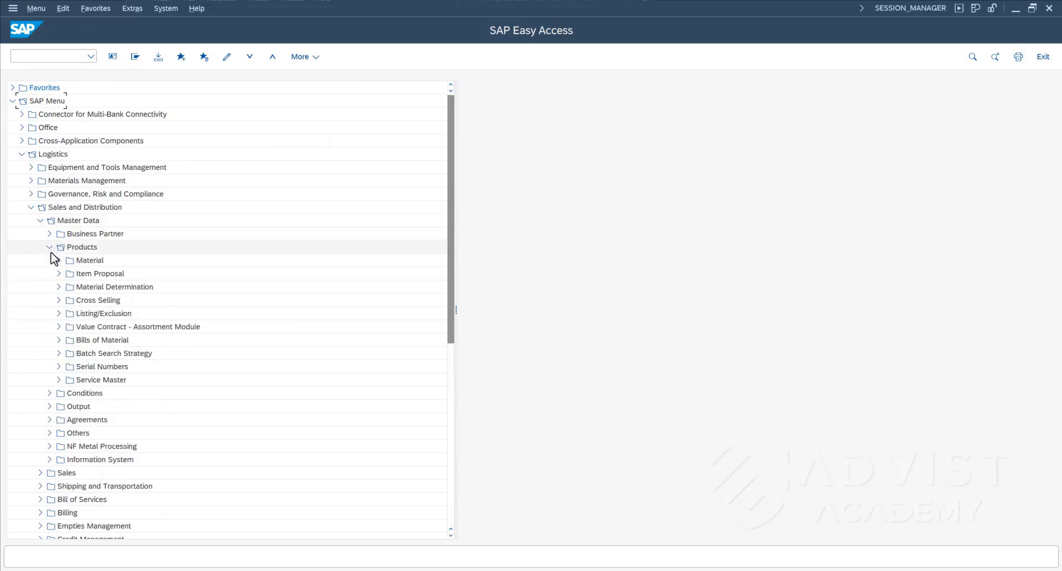
pyautogui.click(59, 340)
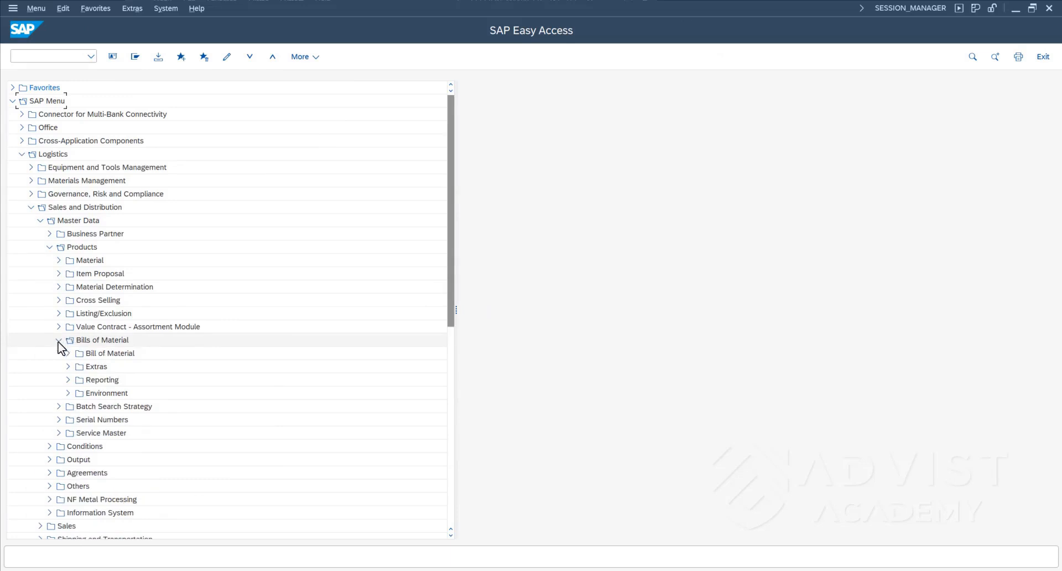
pyautogui.click(68, 394)
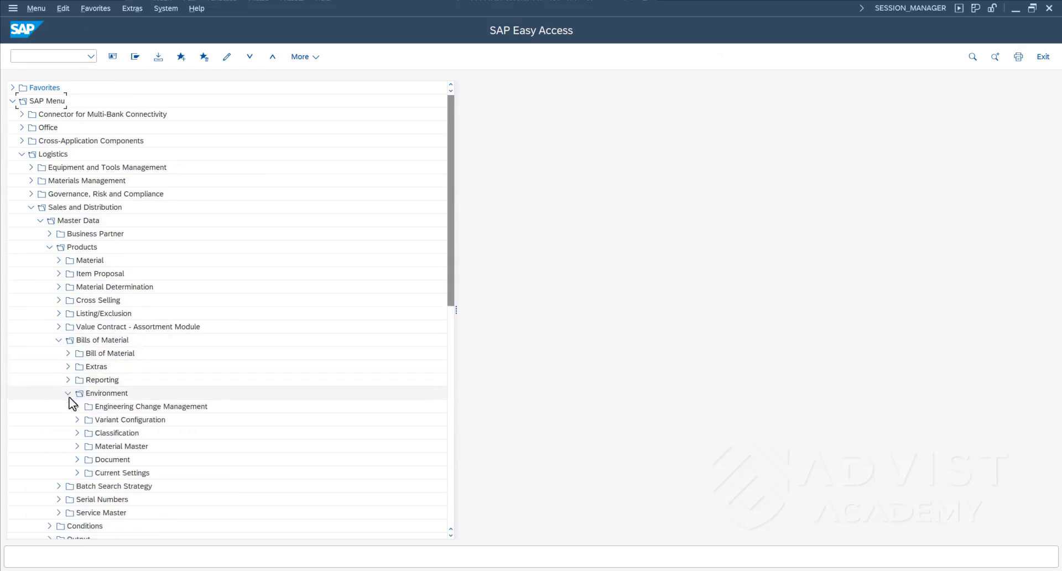
pyautogui.click(78, 446)
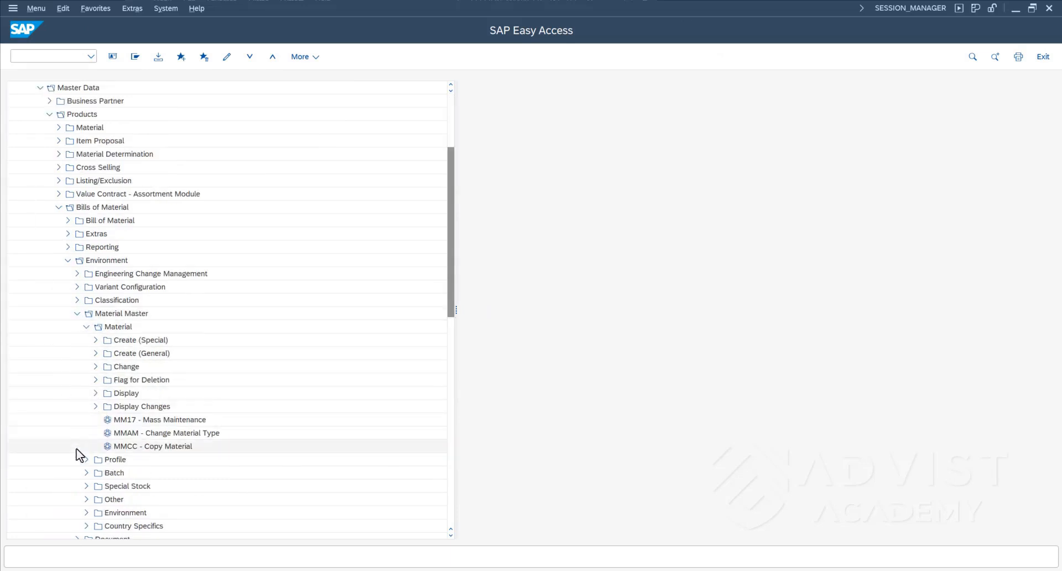
pyautogui.click(156, 424)
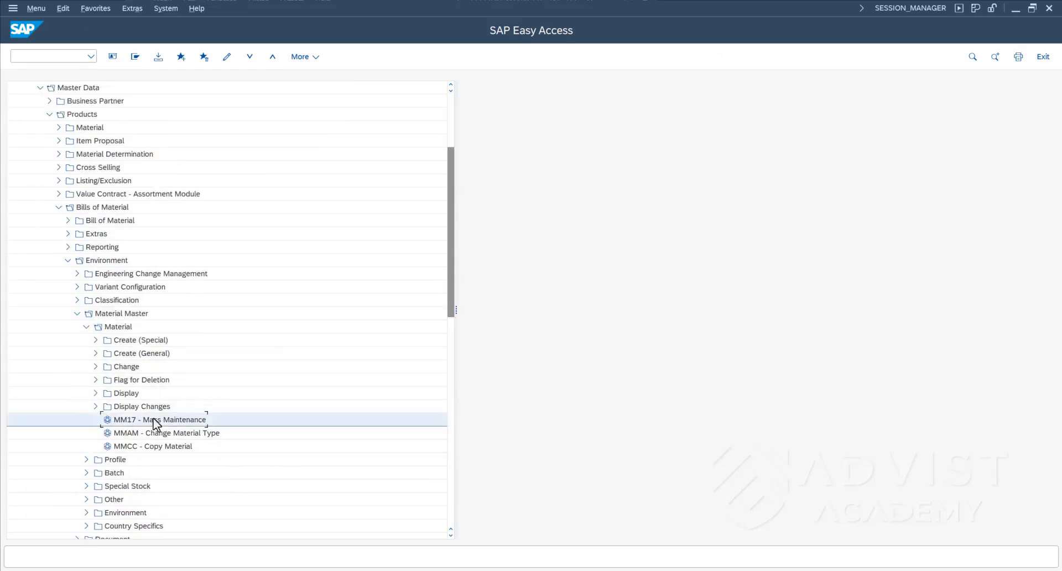
pyautogui.doubleClick(156, 424)
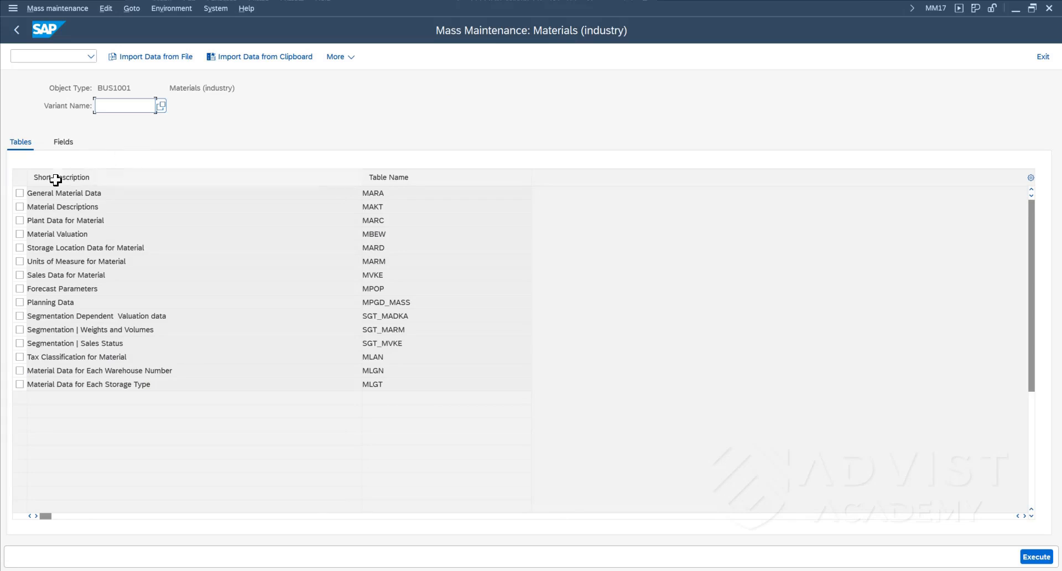
# Choose the General Material Data table (MARA) and its Base Unit field (MARA-MEINS) for mass maintenance, and execute the selection
pyautogui.click(20, 194)
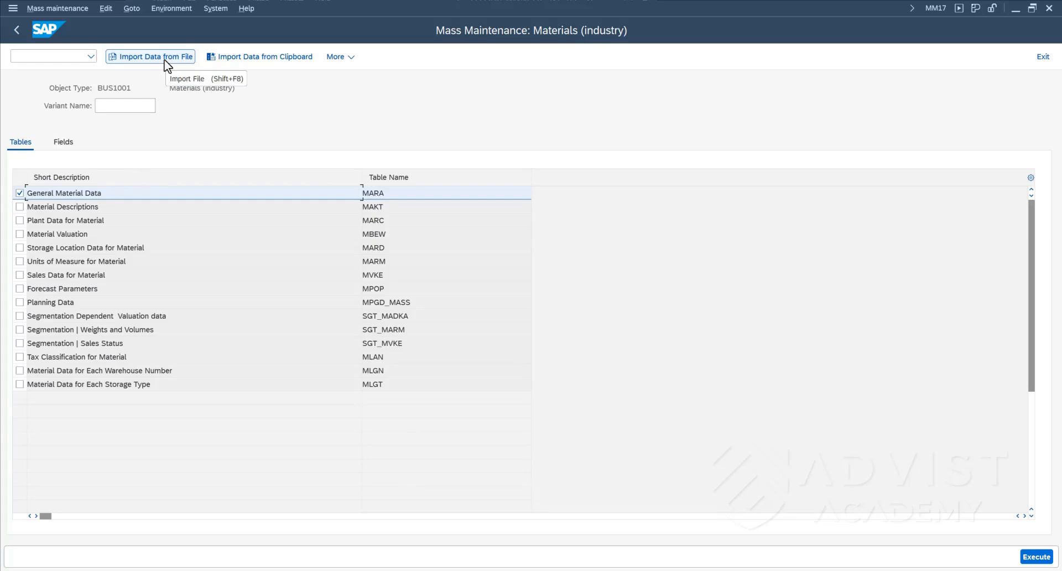
pyautogui.click(65, 144)
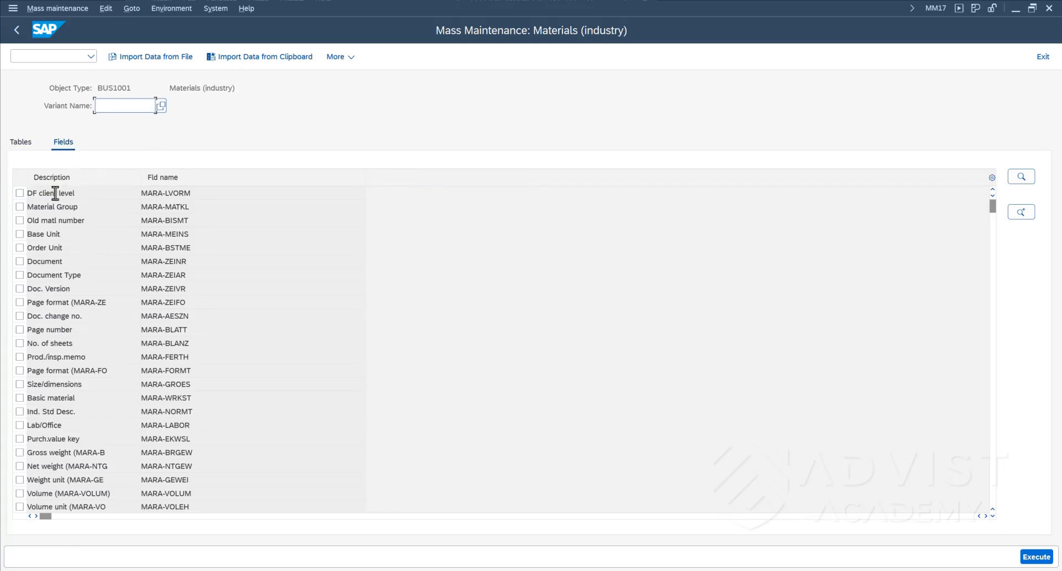
pyautogui.click(20, 234)
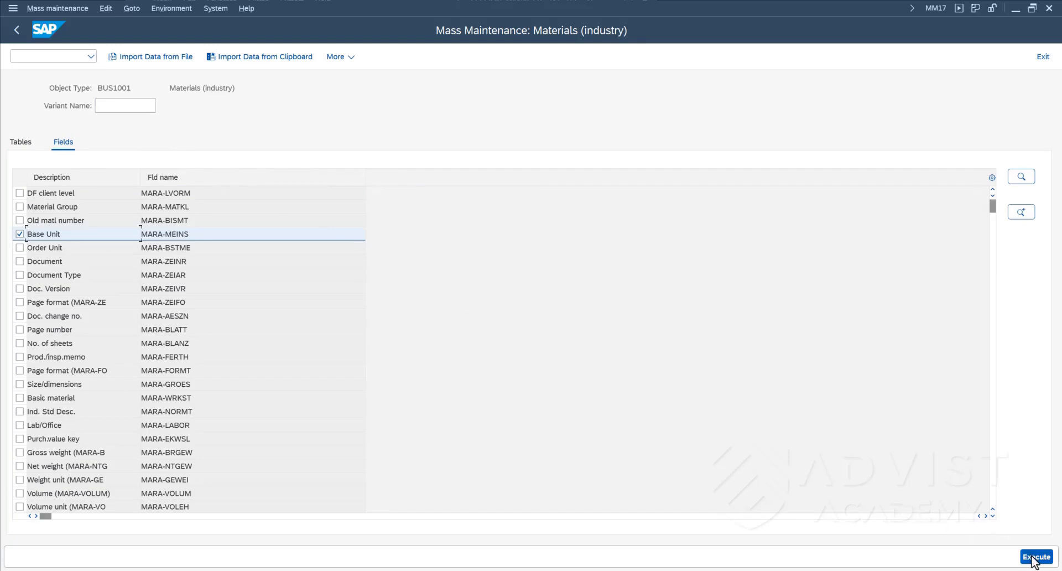
pyautogui.press('F8')
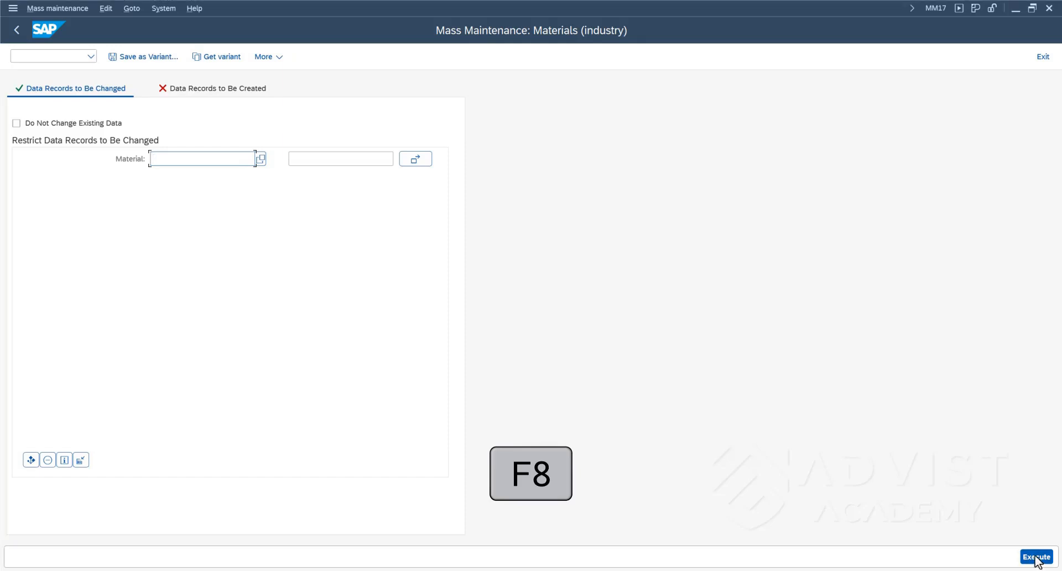
# Restrict the data records to be changed to the materials Rad_klein, Rad_mittel and Rad_groß using multiple single values
pyautogui.click(209, 91)
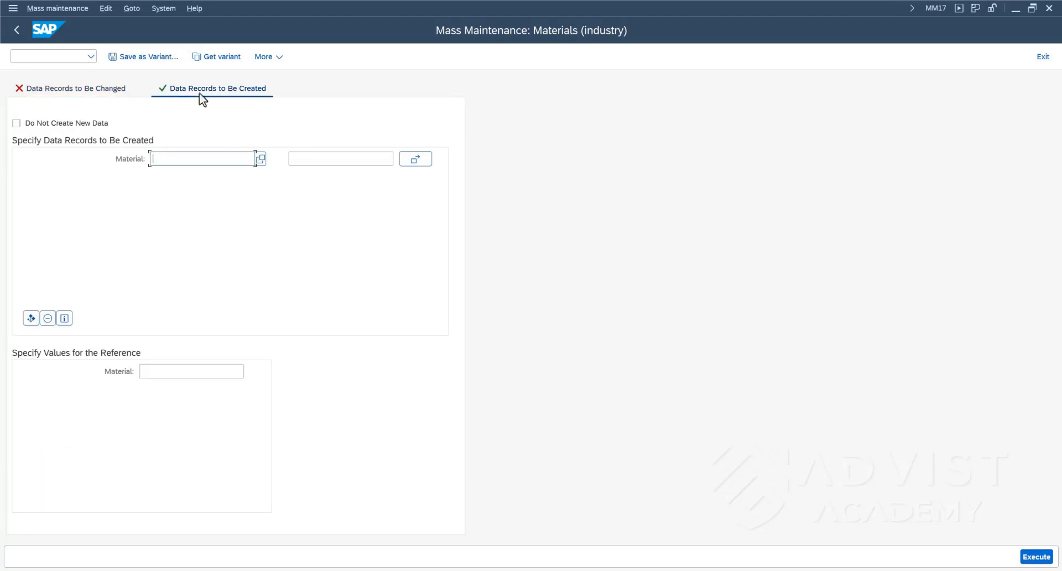
pyautogui.click(101, 91)
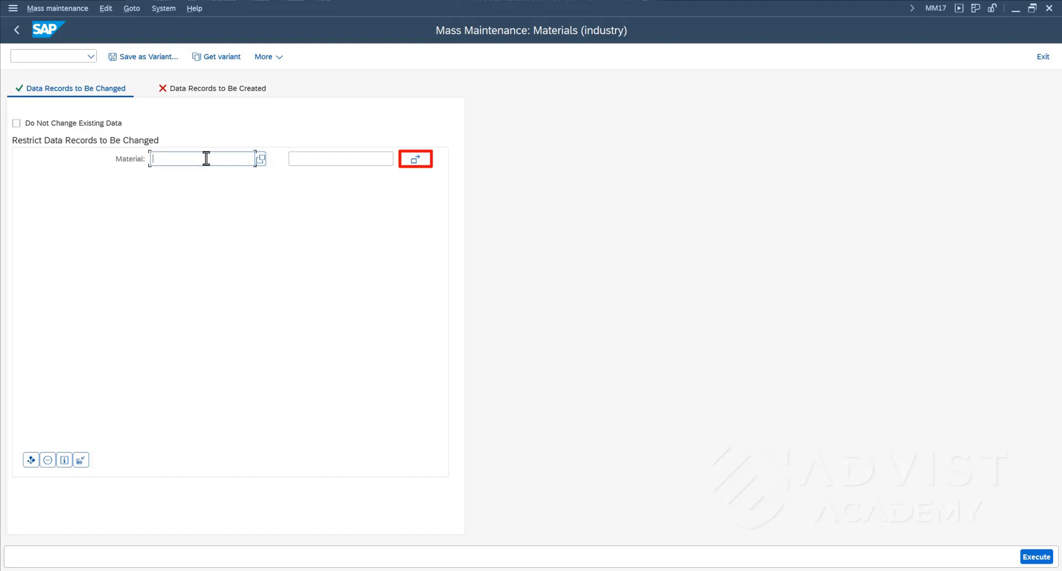
pyautogui.click(416, 161)
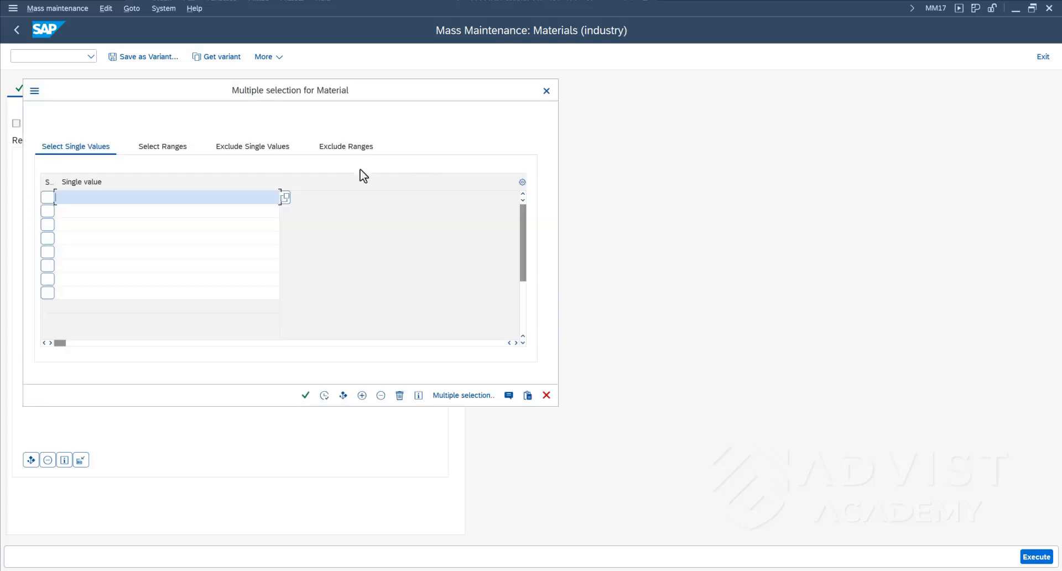
pyautogui.write('rad')
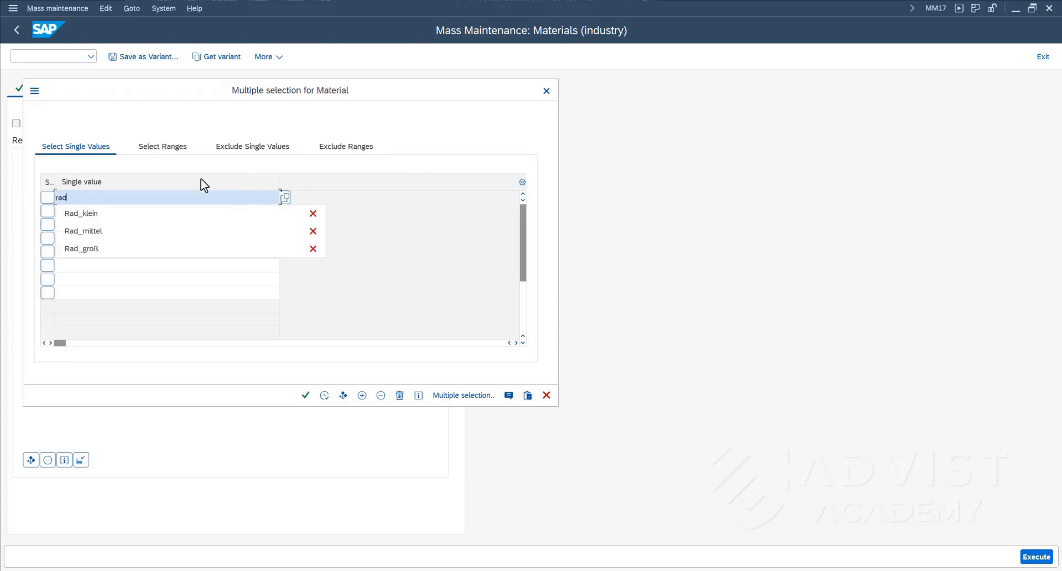
pyautogui.click(145, 214)
pyautogui.click(106, 215)
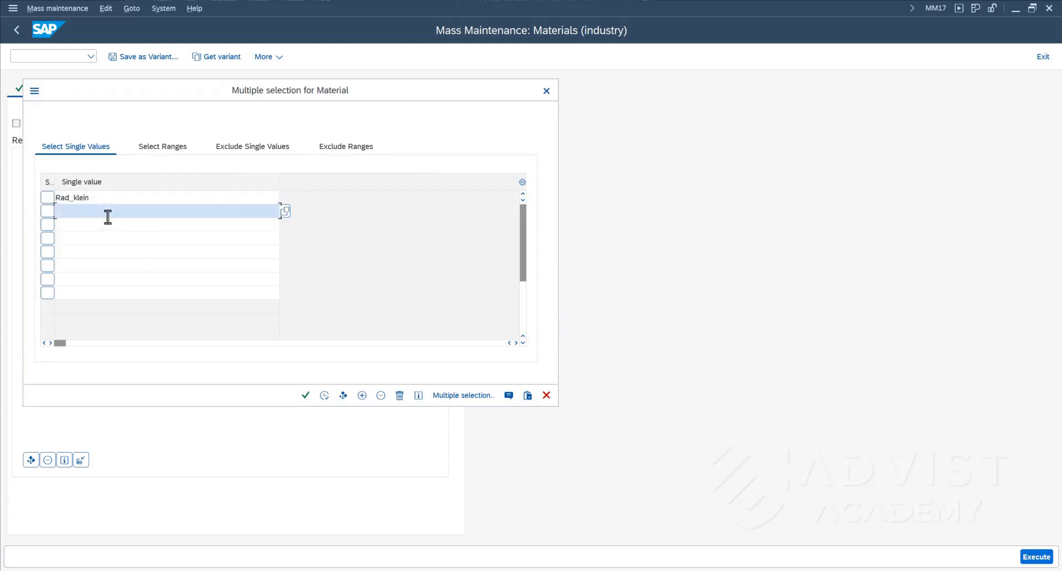
pyautogui.write('rad')
pyautogui.click(102, 241)
pyautogui.click(106, 226)
pyautogui.write('rad')
pyautogui.click(105, 276)
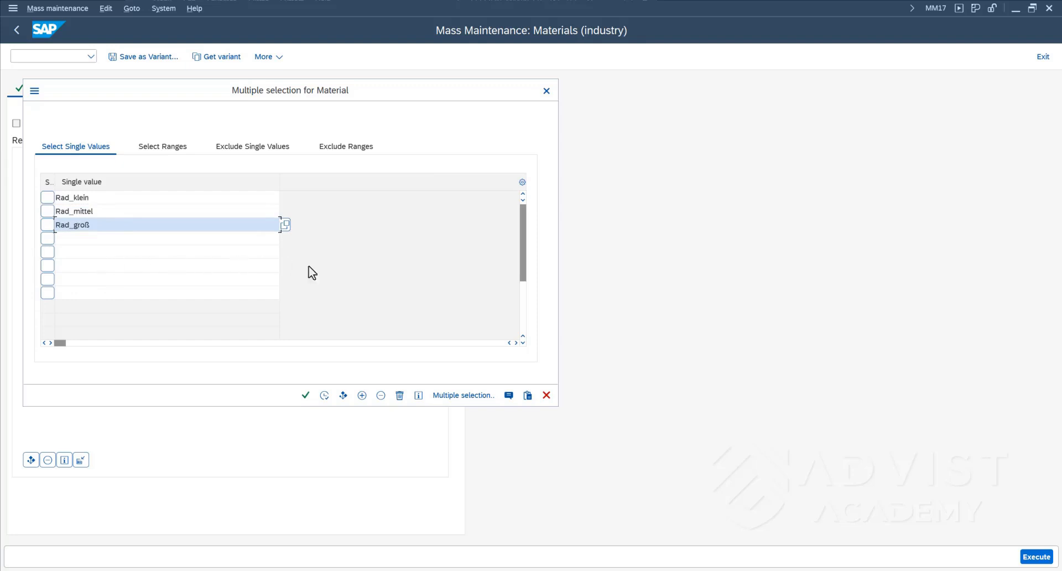
pyautogui.click(325, 397)
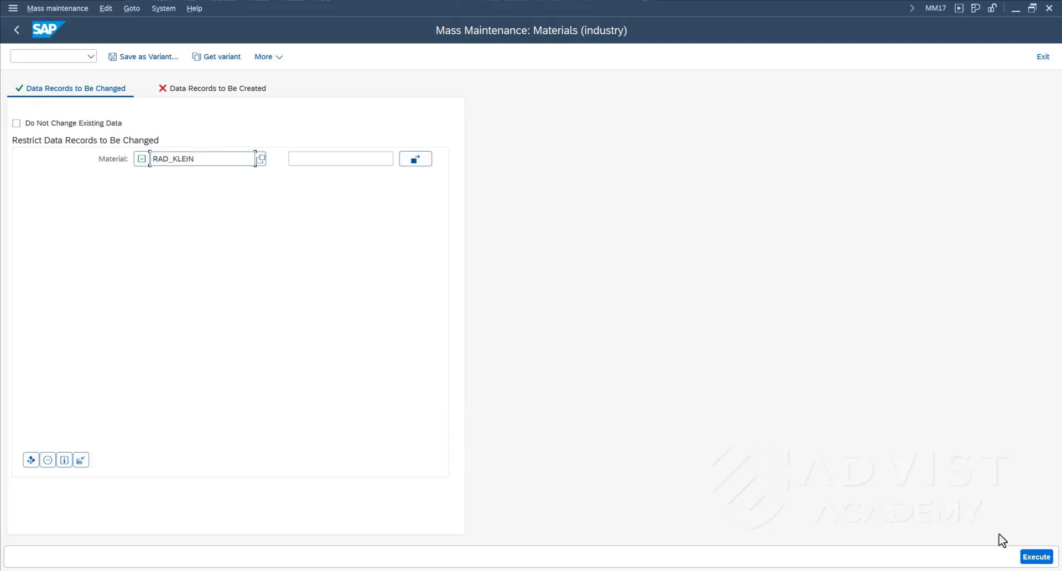
# Load the selected material records and widen both Base Unit of Measure columns to show their full headings
pyautogui.click(1045, 558)
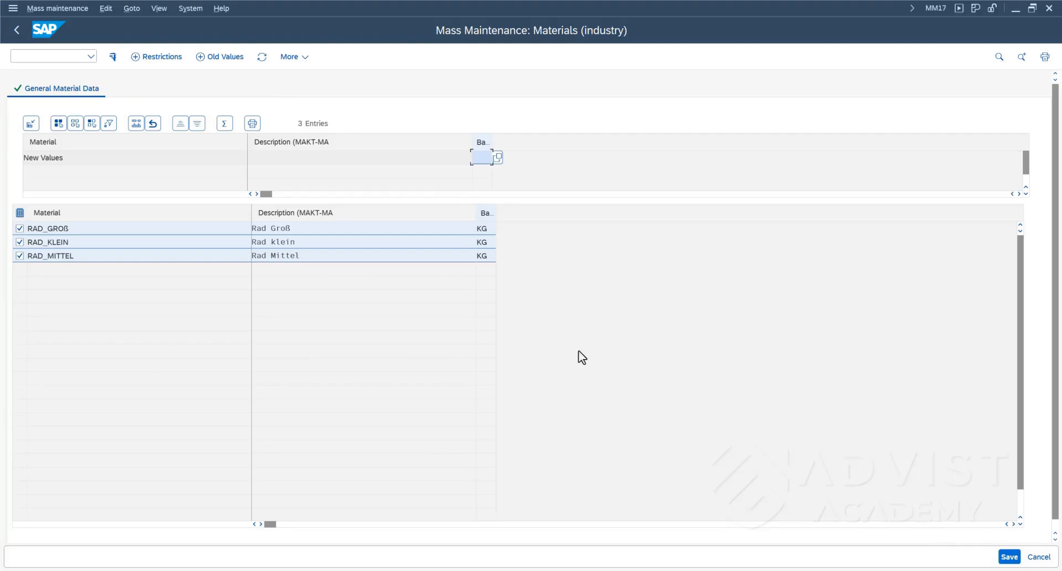
pyautogui.moveTo(495, 212); pyautogui.dragTo(629, 212)
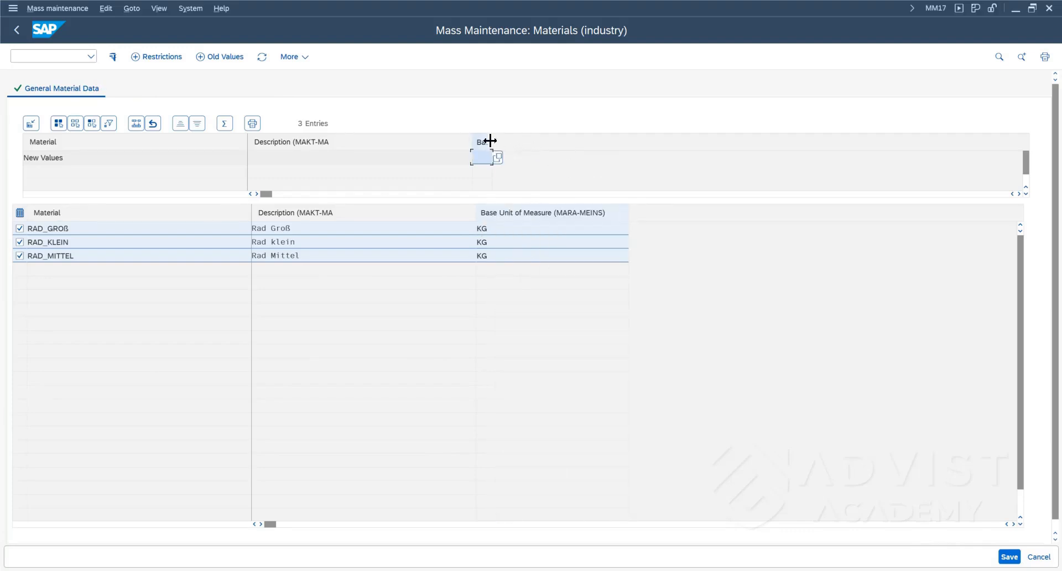
pyautogui.moveTo(492, 144); pyautogui.dragTo(629, 149)
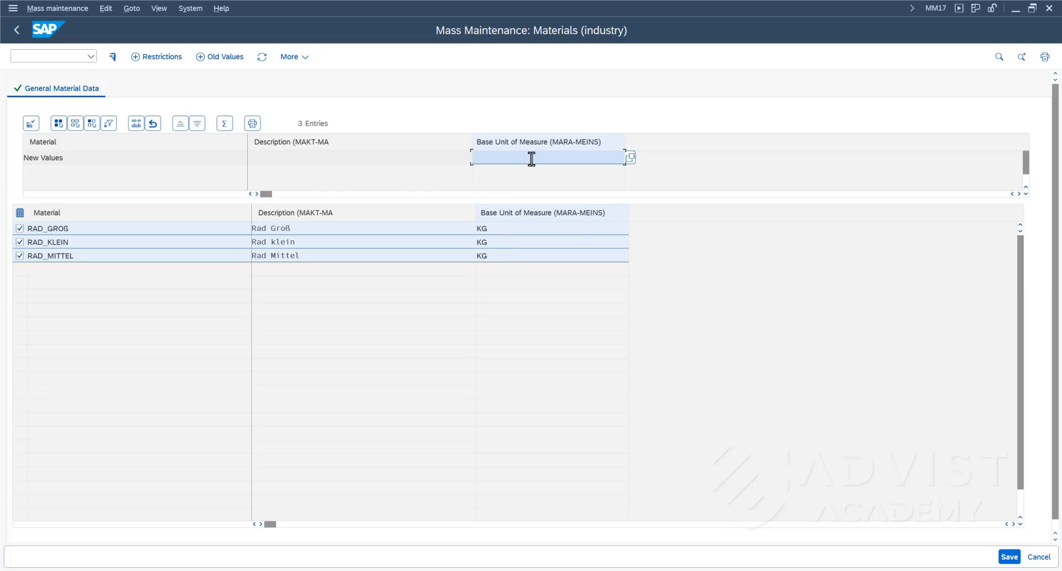
# Pick PC as the new base unit of measure and apply it to all three selected materials
pyautogui.press('F4')
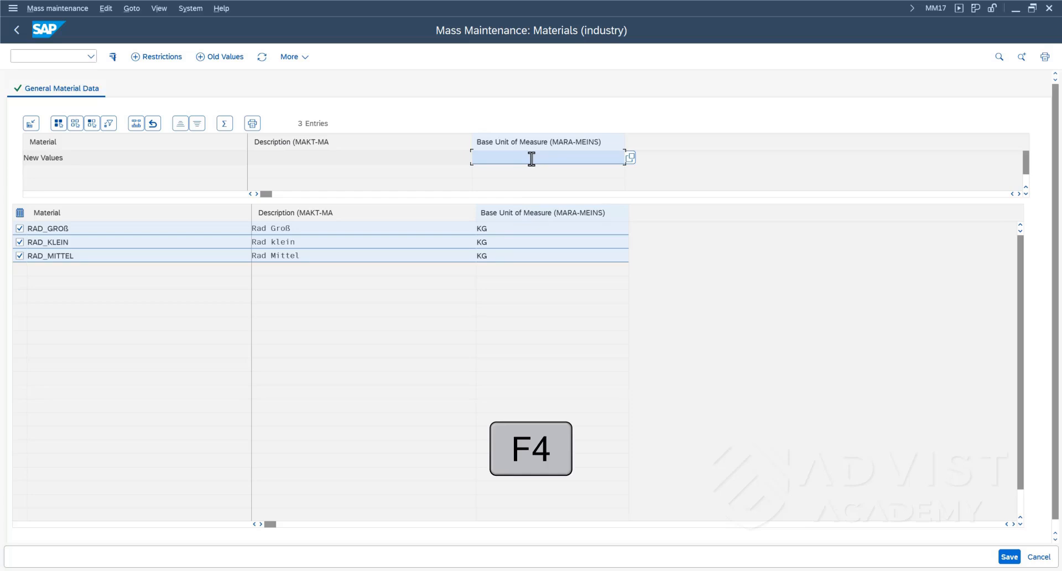
pyautogui.scroll(-10, 630, 366)
pyautogui.scroll(-20, 630, 366)
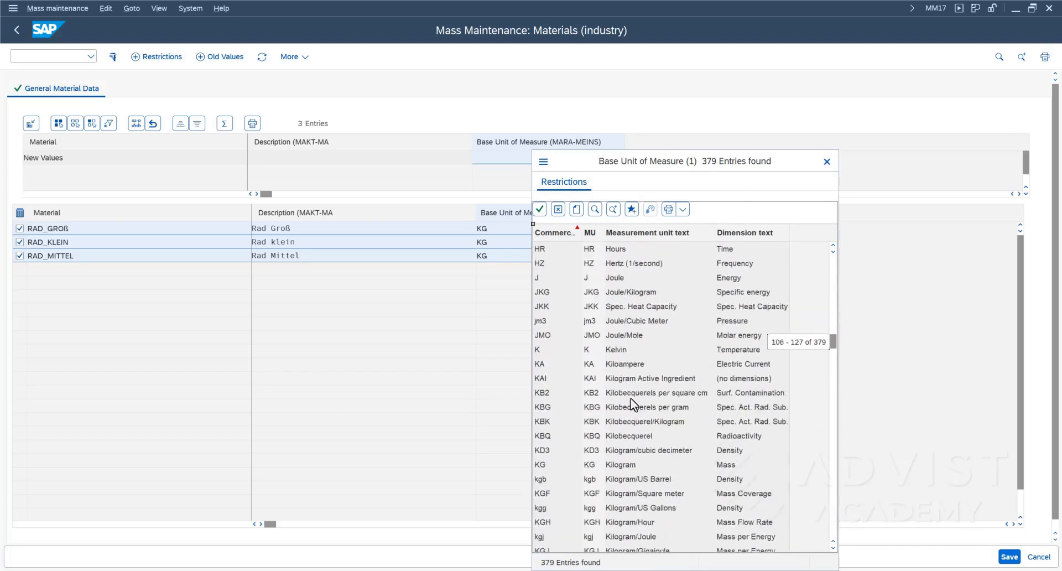
pyautogui.scroll(-20, 631, 399)
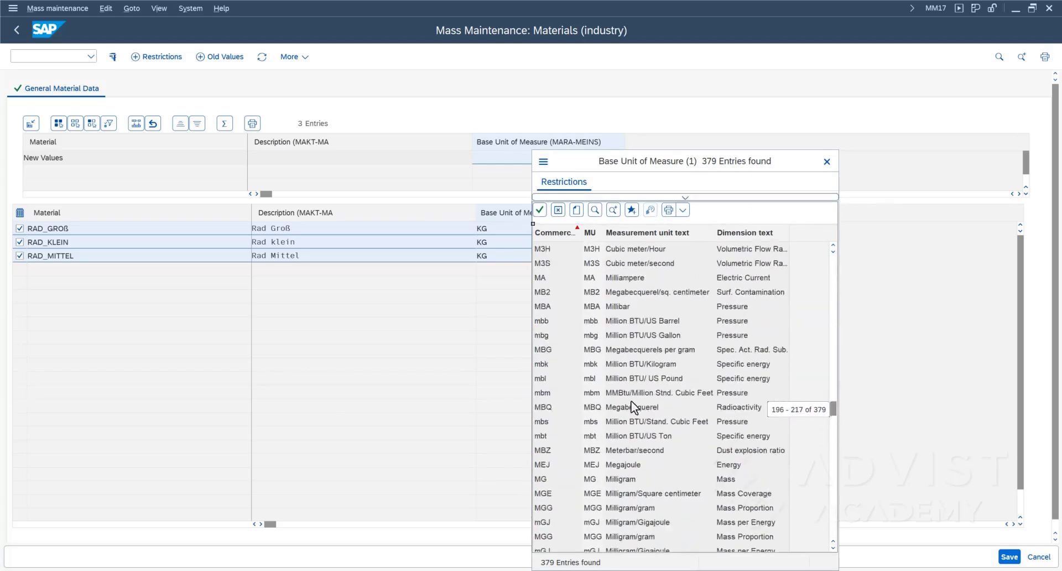
pyautogui.scroll(-20, 631, 399)
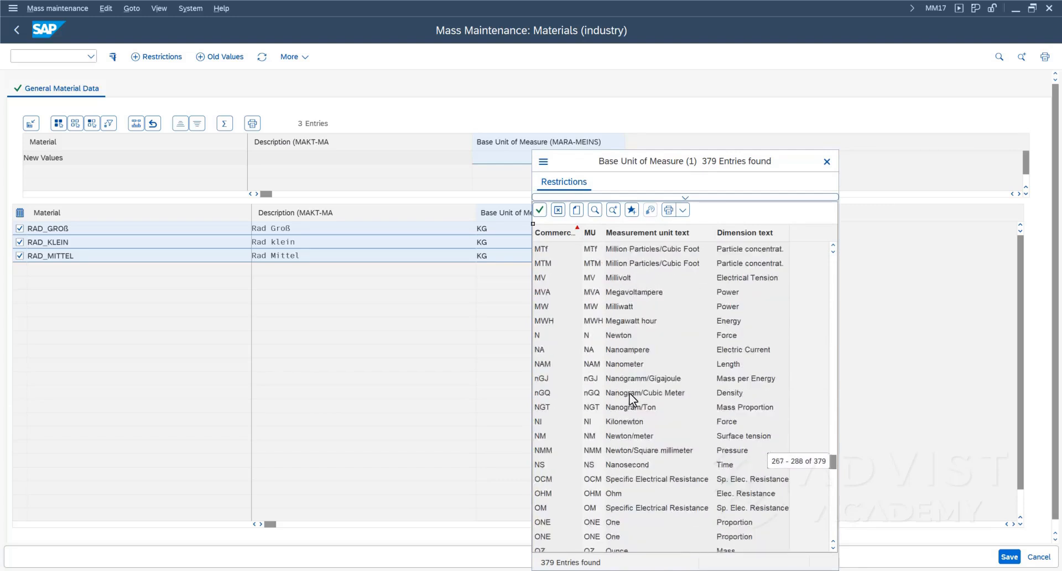
pyautogui.scroll(-2, 631, 397)
pyautogui.click(627, 335)
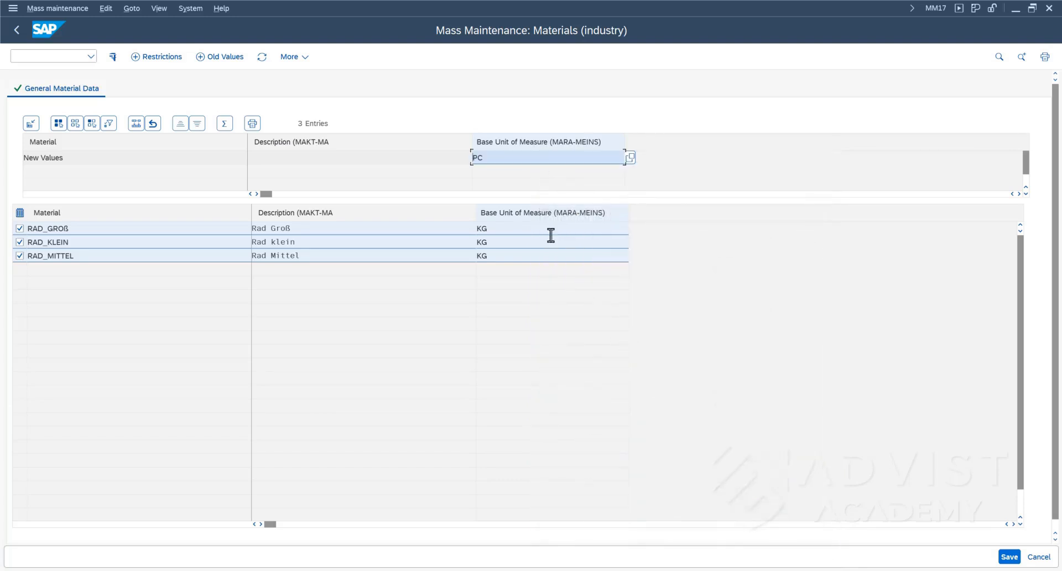
pyautogui.click(136, 124)
# Compare the changed base units with the old values, hide the old values again, and save the mass change
pyautogui.click(224, 58)
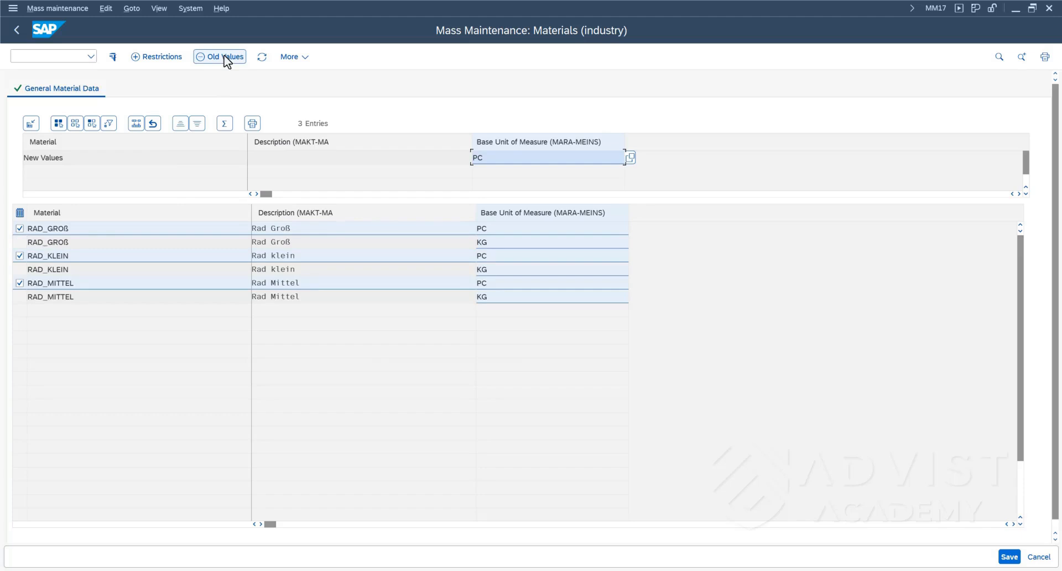
pyautogui.click(225, 57)
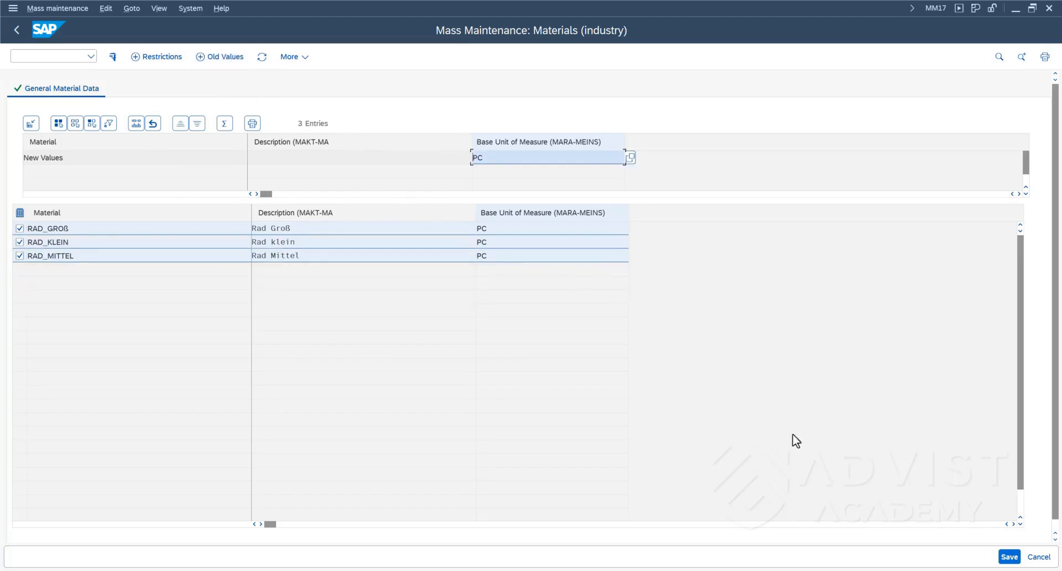
pyautogui.click(1008, 558)
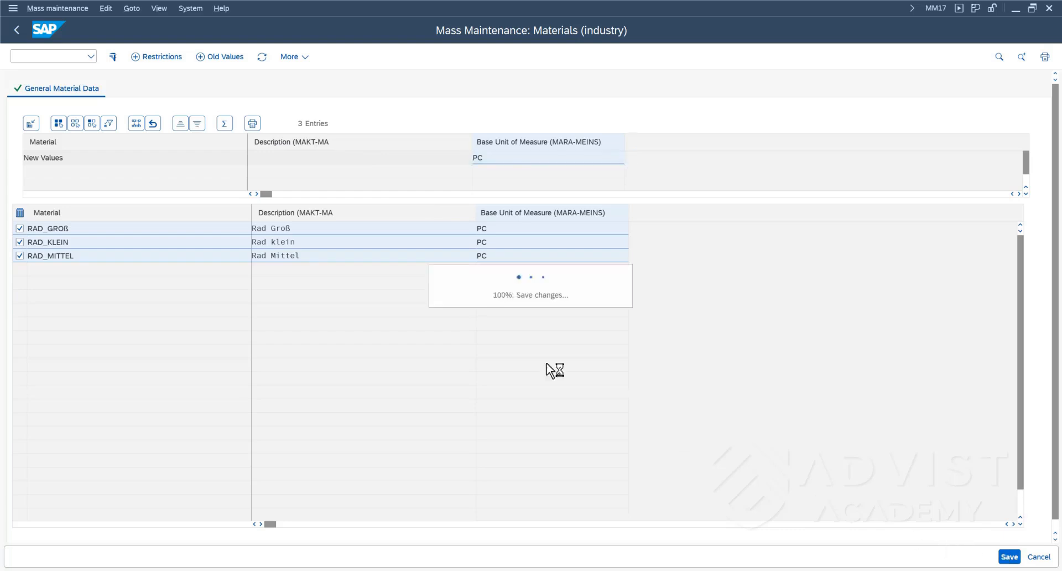